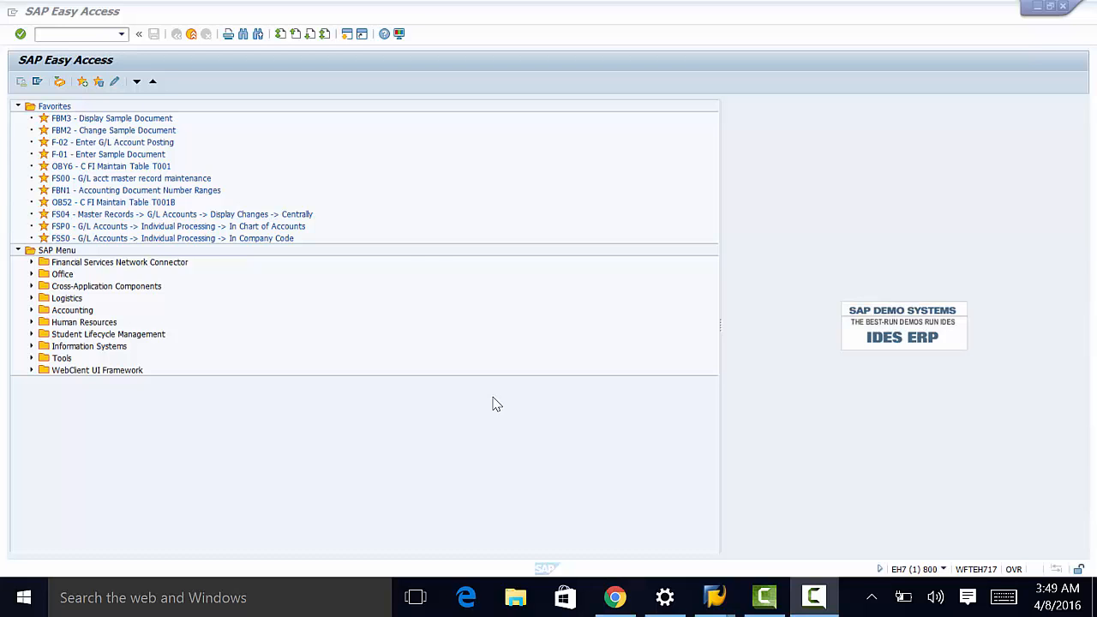
Step: Enter transaction spro in the command field from the transaction history
{"action": "left_click", "coordinate": [121, 33]}
{"action": "left_click", "coordinate": [90, 50]}
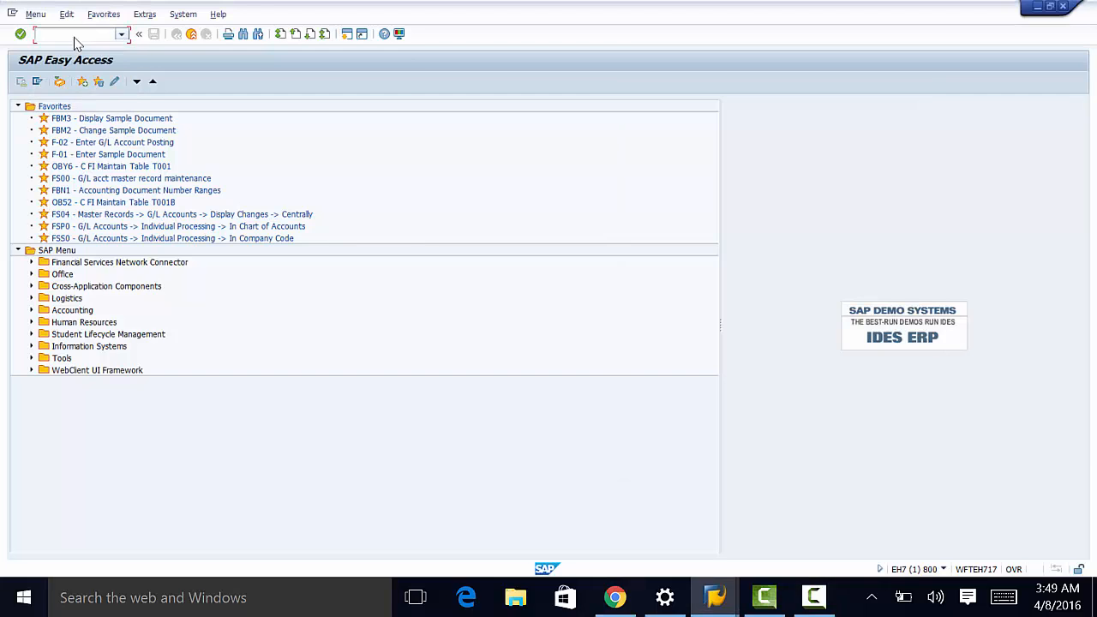
Step: Run spro and open Define Attributes of Material Types under Logistics - General > Material Master > Basic Settings
{"action": "left_click", "coordinate": [20, 34]}
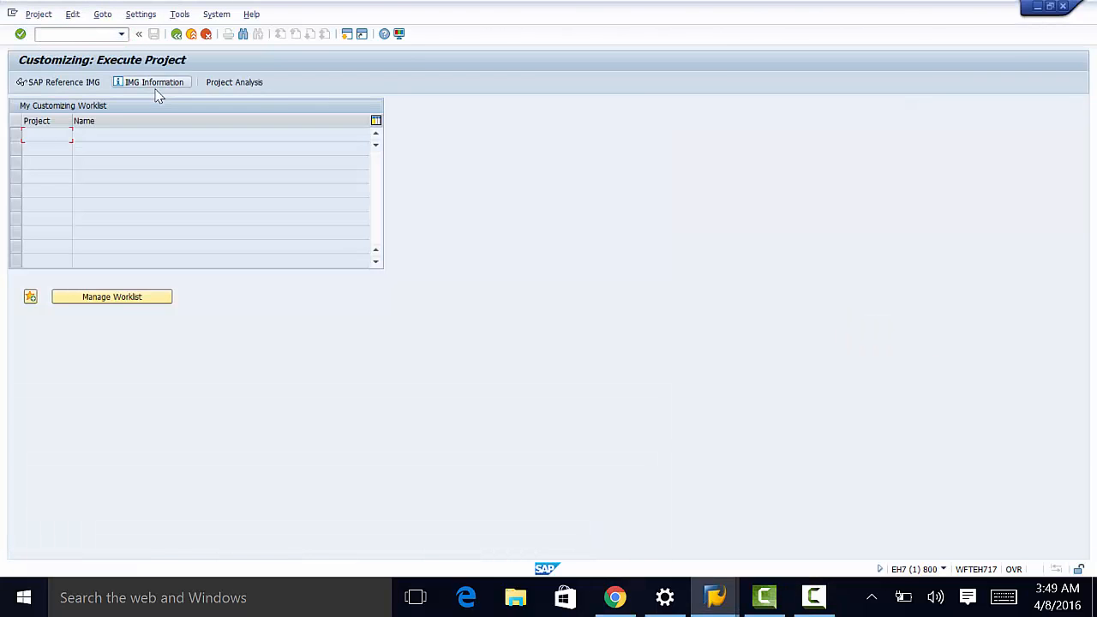
{"action": "left_click", "coordinate": [81, 82]}
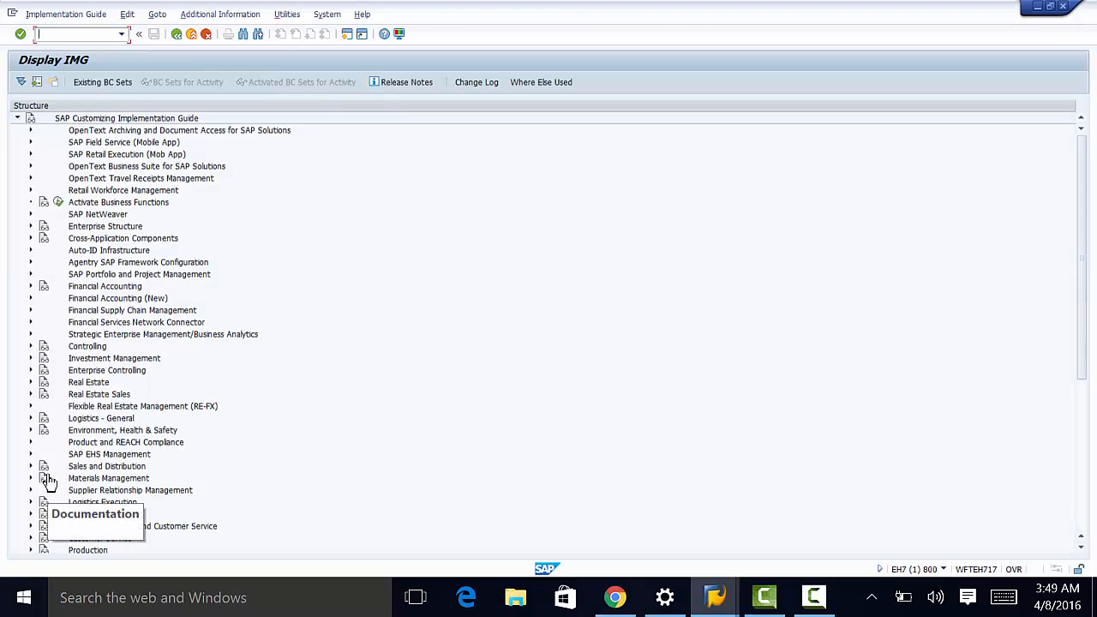
{"action": "left_click", "coordinate": [30, 418]}
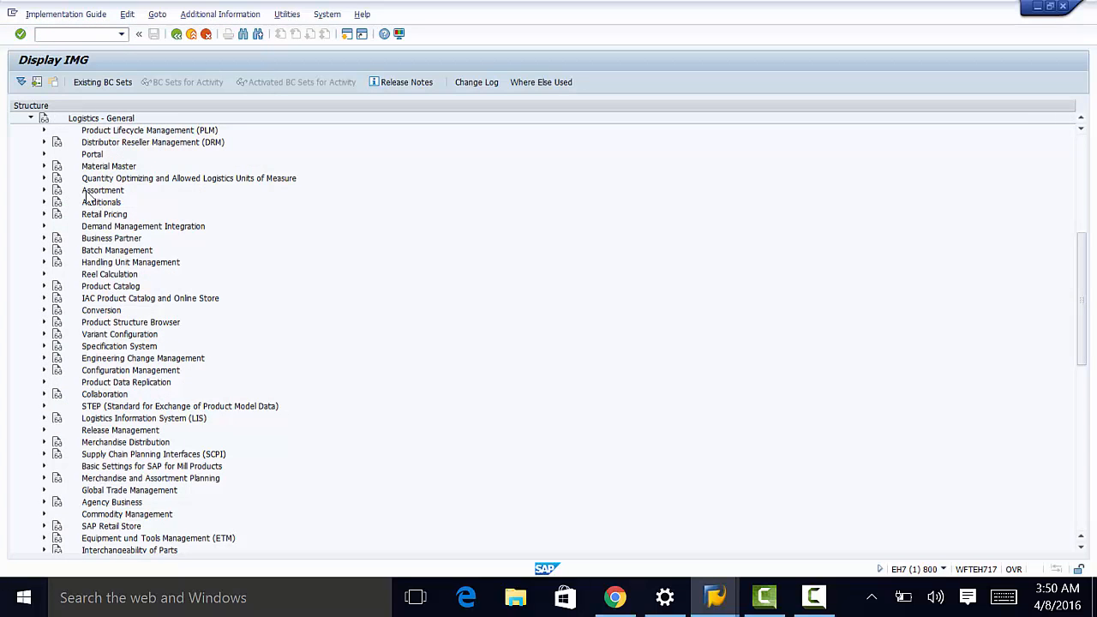
{"action": "left_click", "coordinate": [45, 167]}
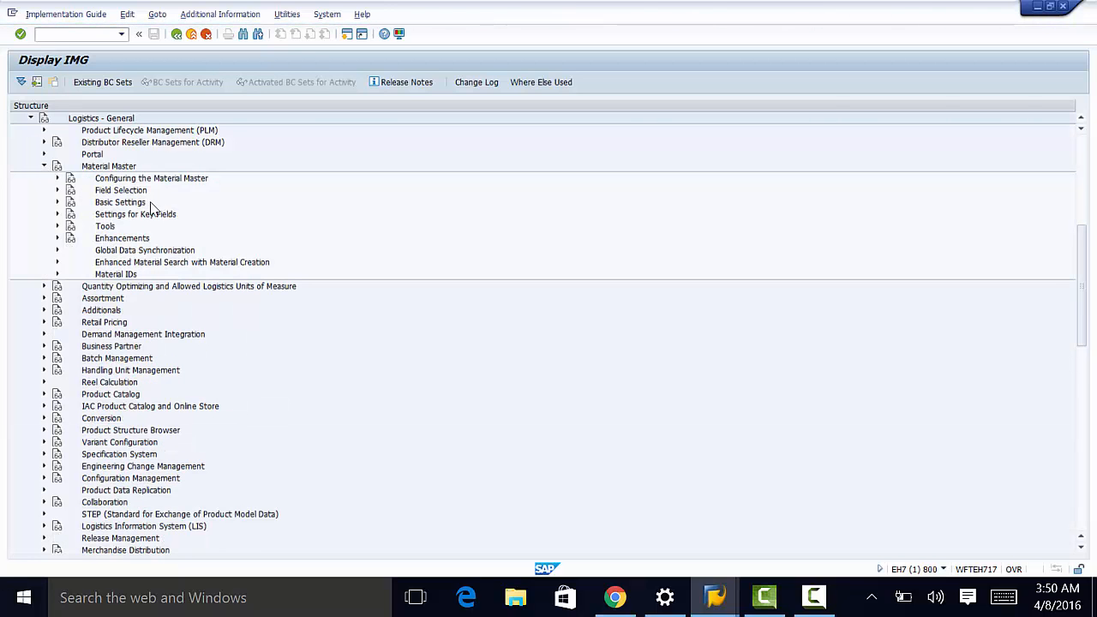
{"action": "left_click", "coordinate": [57, 202]}
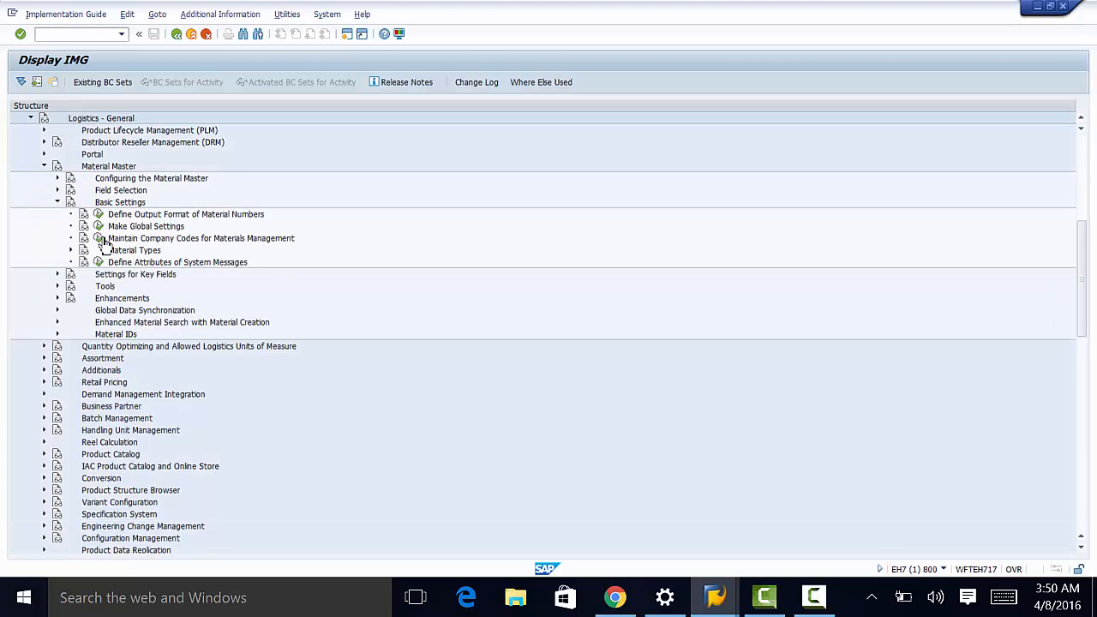
{"action": "left_click", "coordinate": [71, 250]}
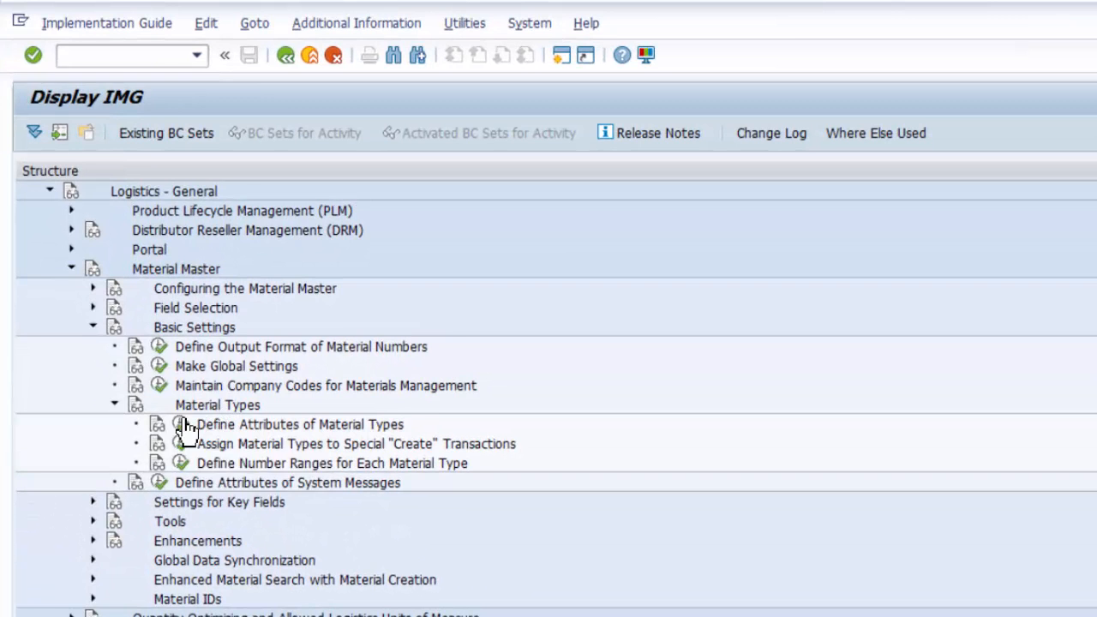
{"action": "left_click", "coordinate": [181, 425]}
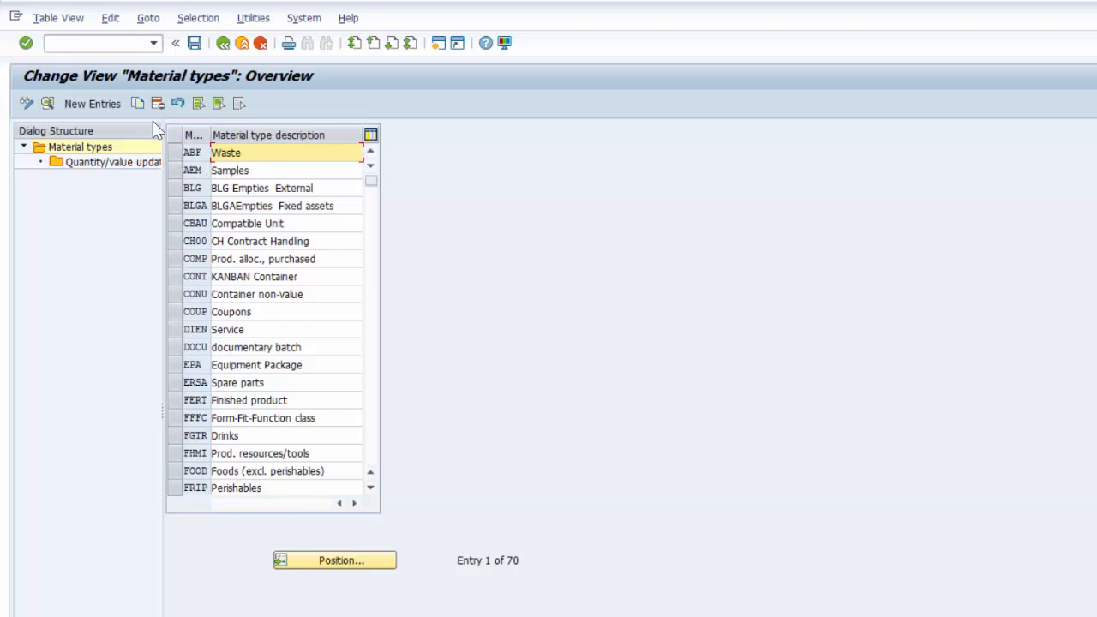
Step: Copy material type ABF (Waste) to open its detail settings
{"action": "left_click", "coordinate": [174, 153]}
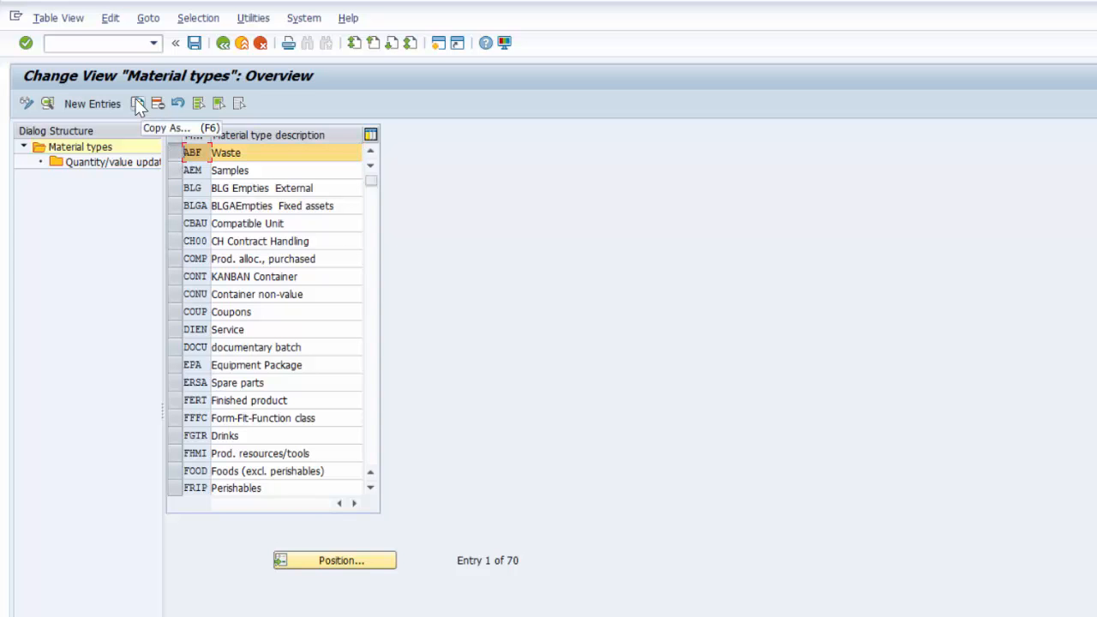
{"action": "left_click", "coordinate": [137, 103]}
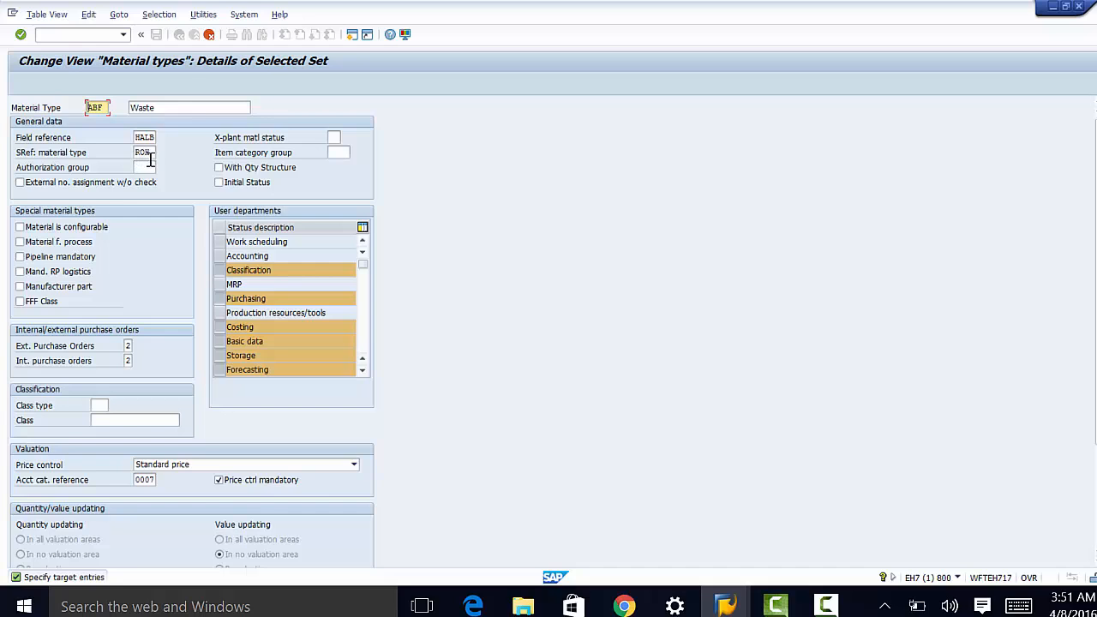
Step: Set the cross-plant material status of the ABF copy to KA (Blocked for Costing)
{"action": "left_click", "coordinate": [334, 137]}
{"action": "left_click", "coordinate": [345, 137]}
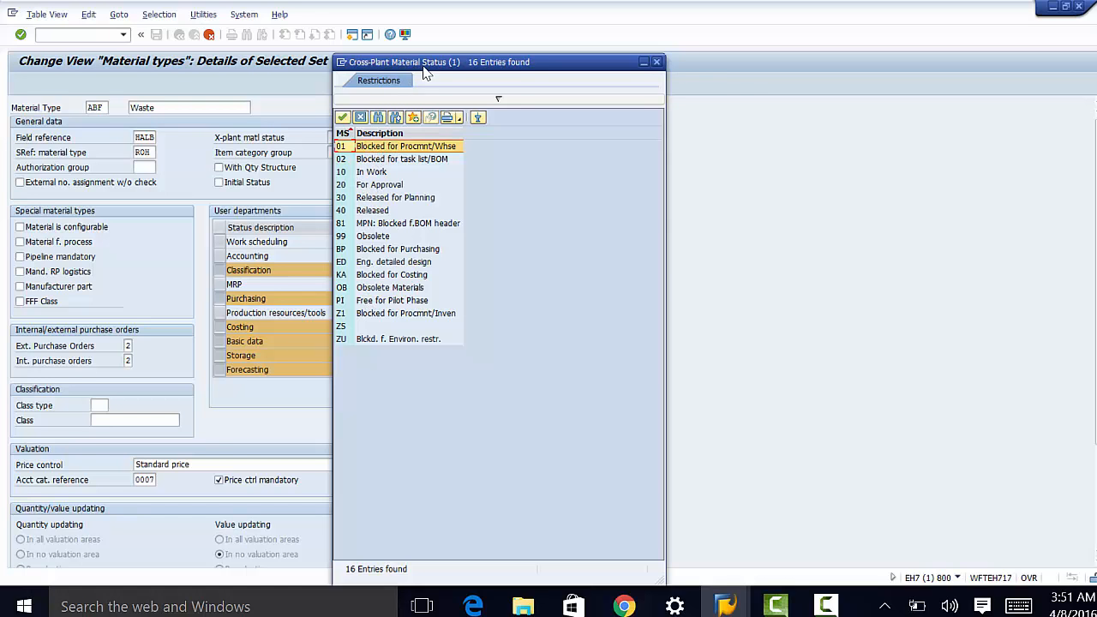
{"action": "left_click_drag", "start_coordinate": [423, 67], "coordinate": [512, 69]}
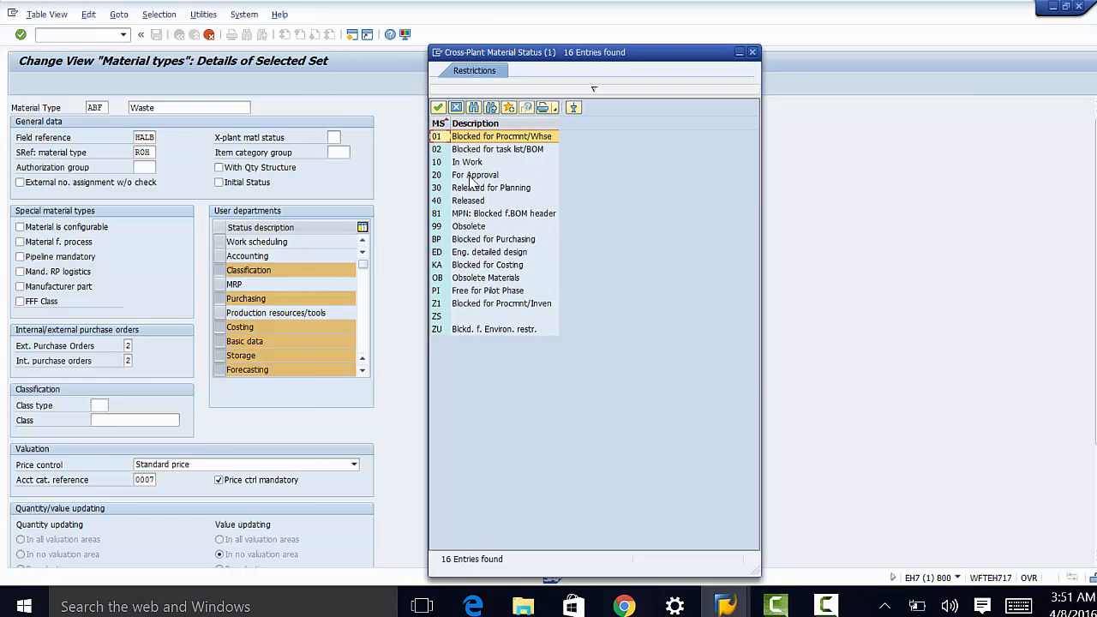
{"action": "double_click", "coordinate": [474, 266]}
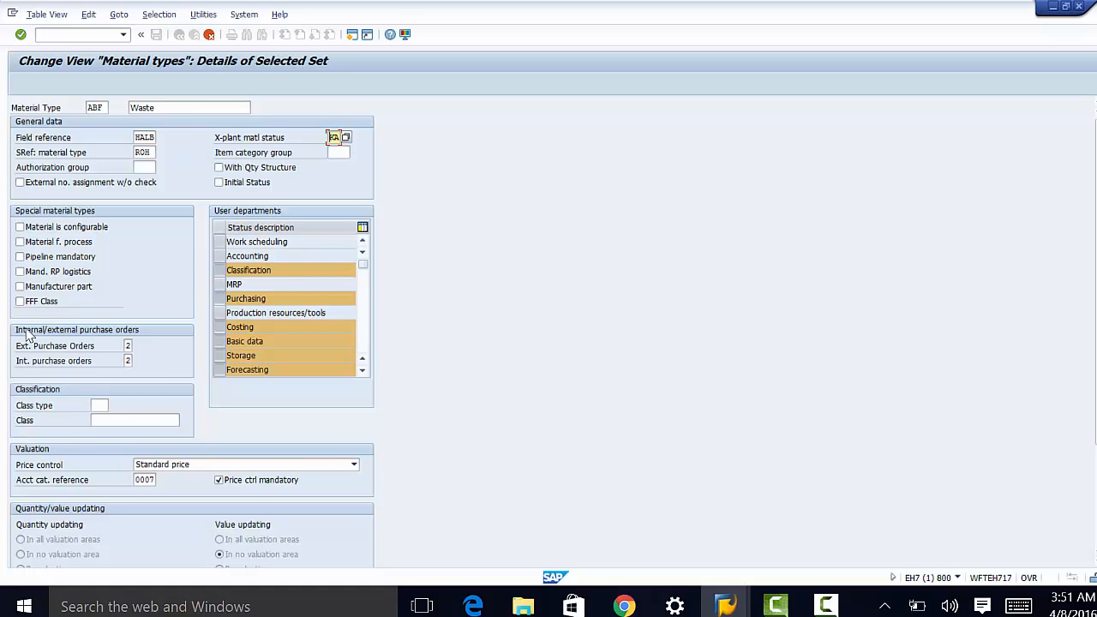
{"action": "left_click", "coordinate": [128, 346]}
{"action": "left_click", "coordinate": [137, 347]}
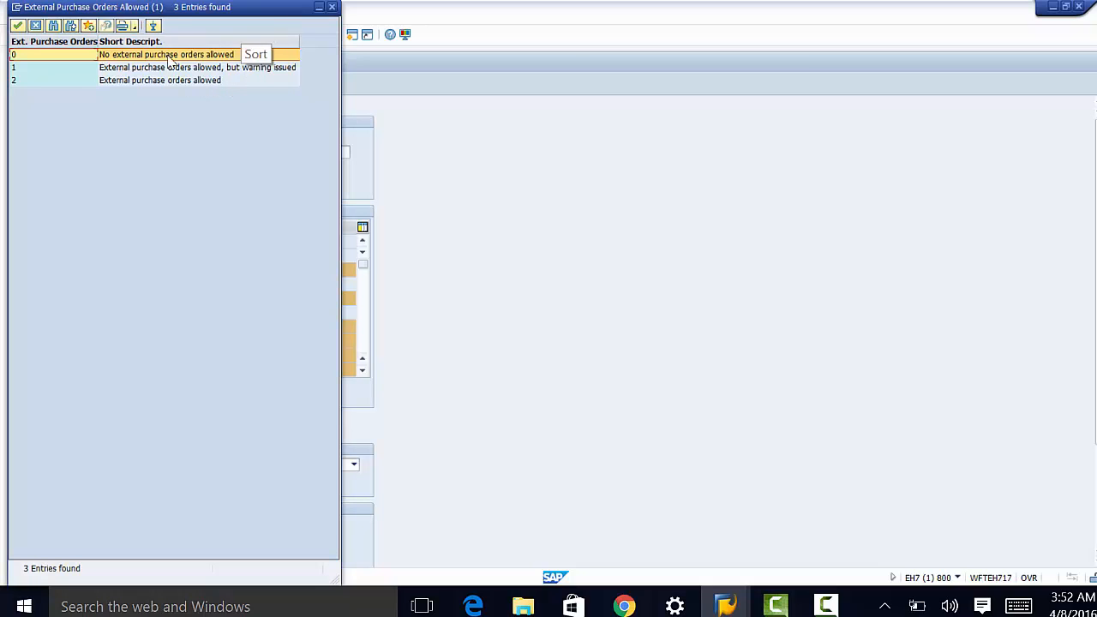
{"action": "double_click", "coordinate": [108, 81]}
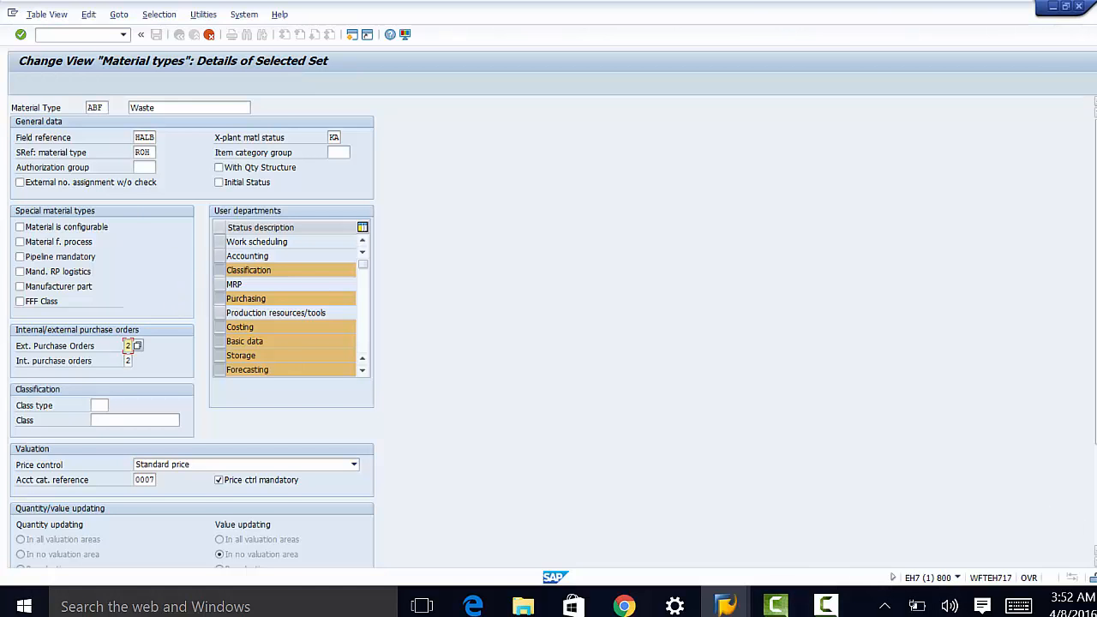
{"action": "left_click_drag", "start_coordinate": [1094, 386], "coordinate": [1095, 400]}
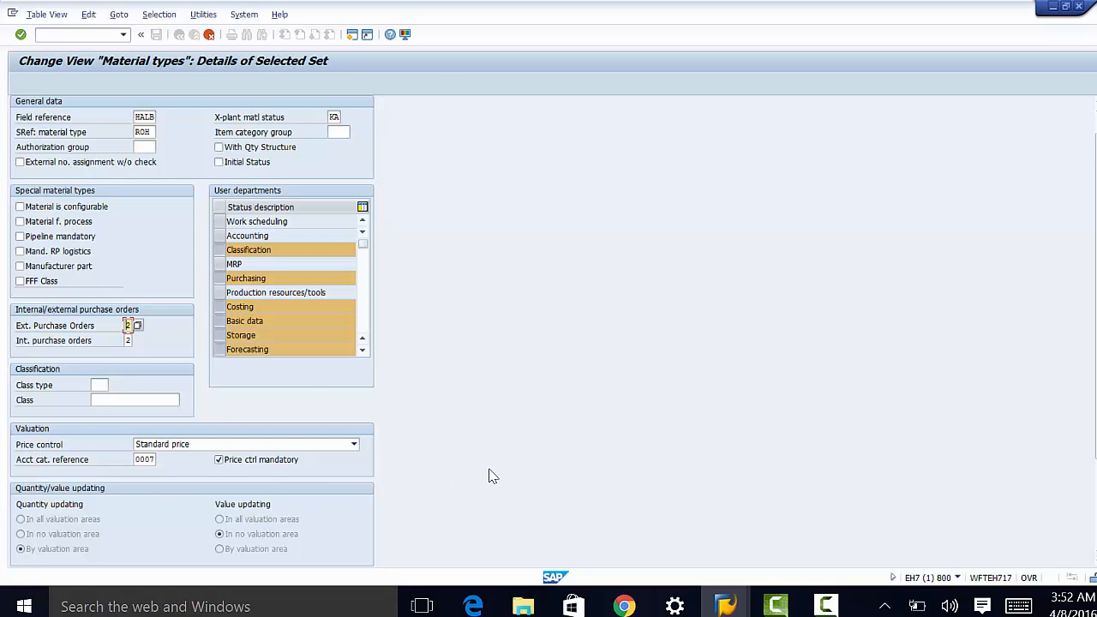
{"action": "left_click", "coordinate": [354, 447]}
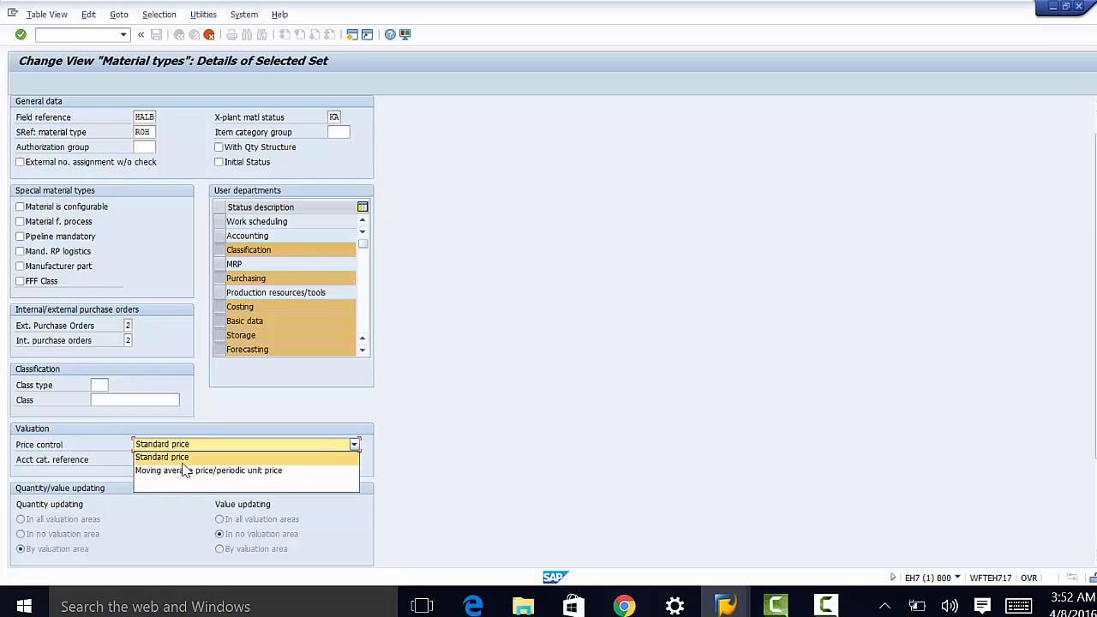
{"action": "left_click", "coordinate": [157, 394]}
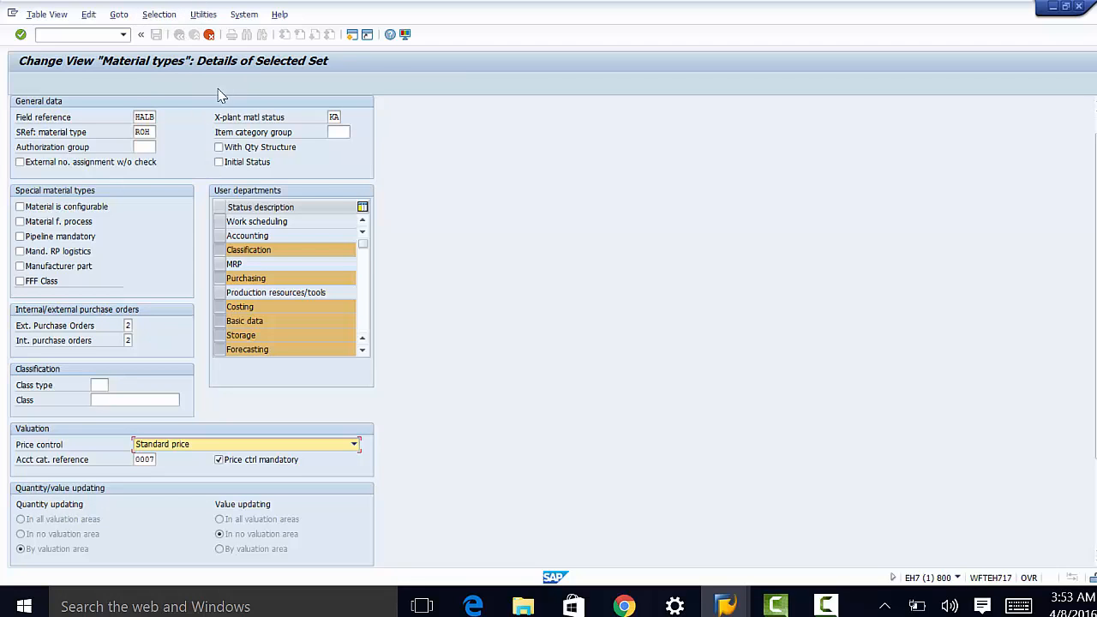
Step: Cancel the ABF copy and confirm discarding the unsaved changes
{"action": "left_click", "coordinate": [209, 35]}
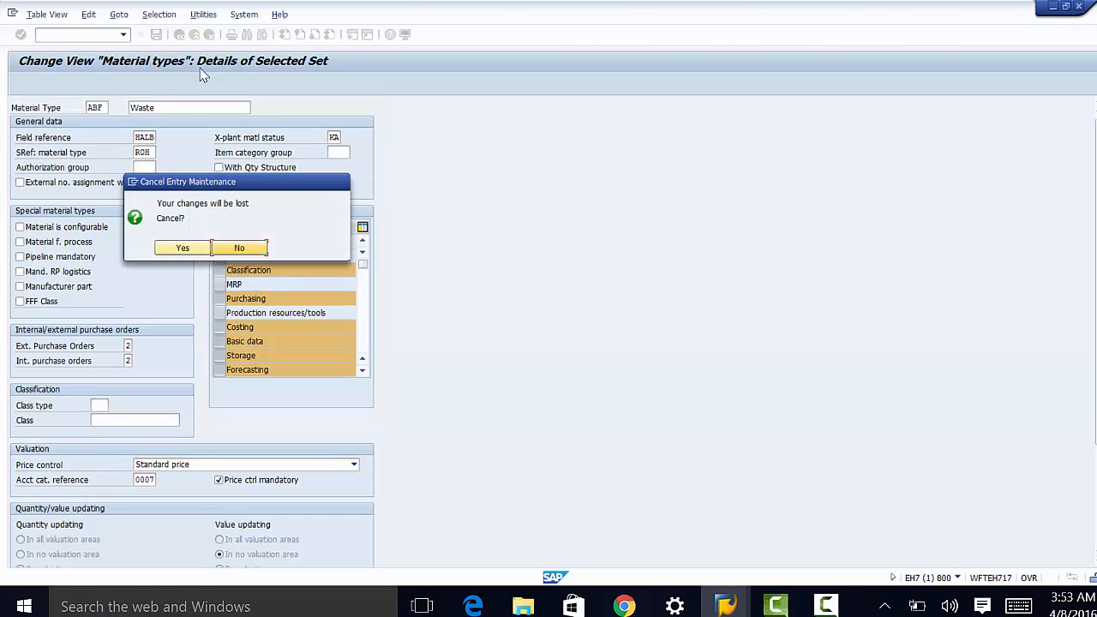
{"action": "left_click", "coordinate": [183, 248]}
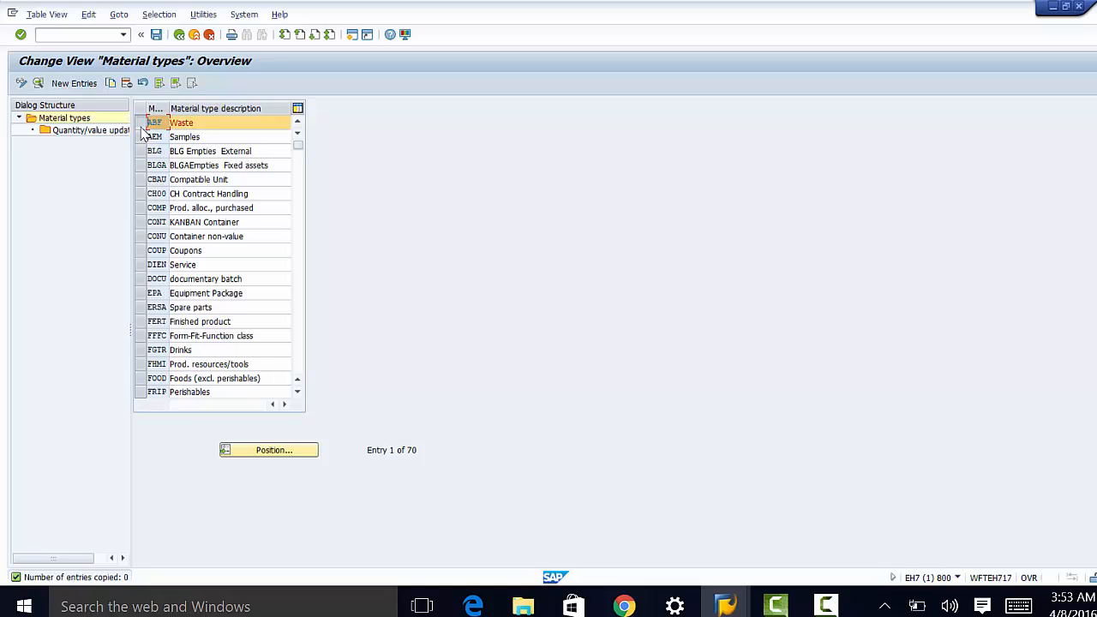
Step: Open the Quantity/value updating entries for ABF from the Dialog Structure
{"action": "left_click", "coordinate": [77, 133]}
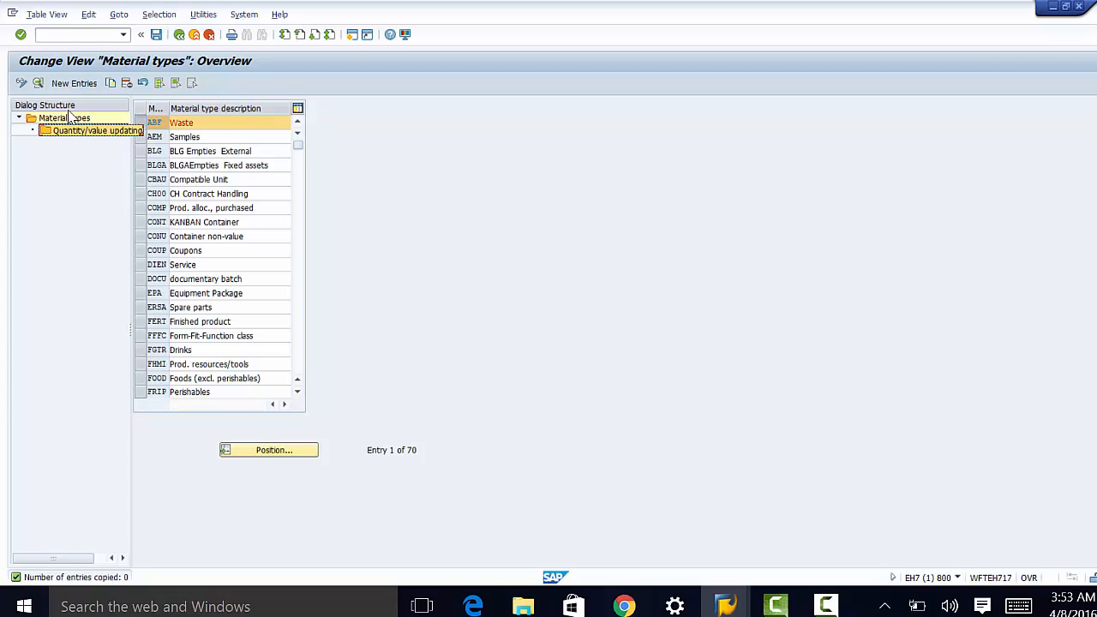
{"action": "double_click", "coordinate": [78, 132]}
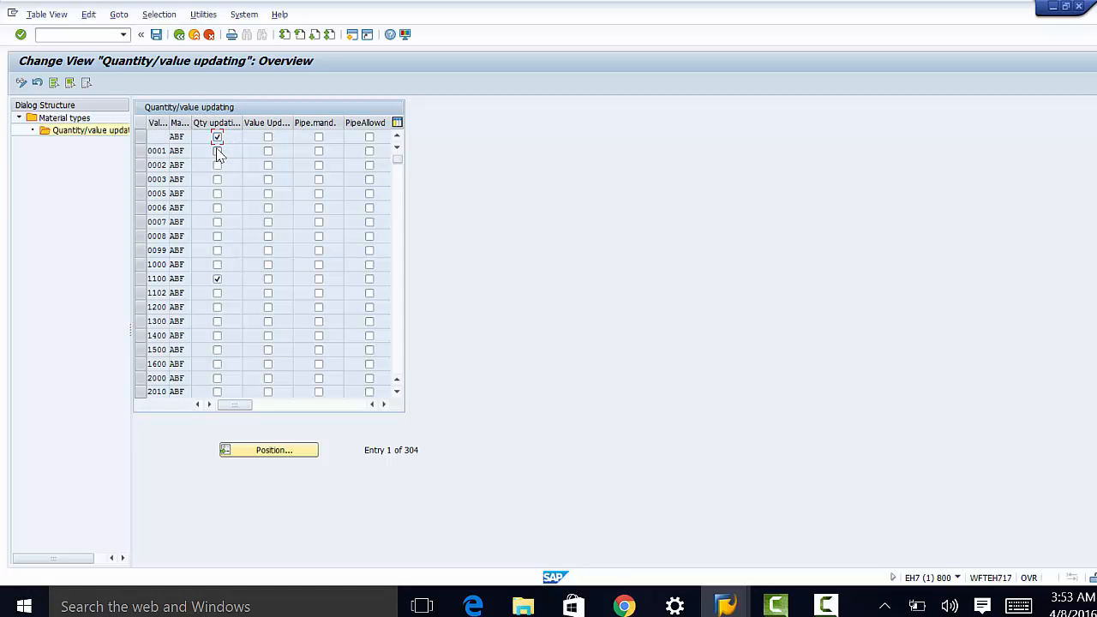
Step: Tick Qty updating for ABF in the blank valuation area and areas 0001, 0002 and 0003
{"action": "left_click", "coordinate": [217, 137]}
{"action": "left_click", "coordinate": [219, 152]}
{"action": "left_click", "coordinate": [216, 167]}
{"action": "left_click", "coordinate": [216, 165]}
{"action": "left_click", "coordinate": [217, 180]}
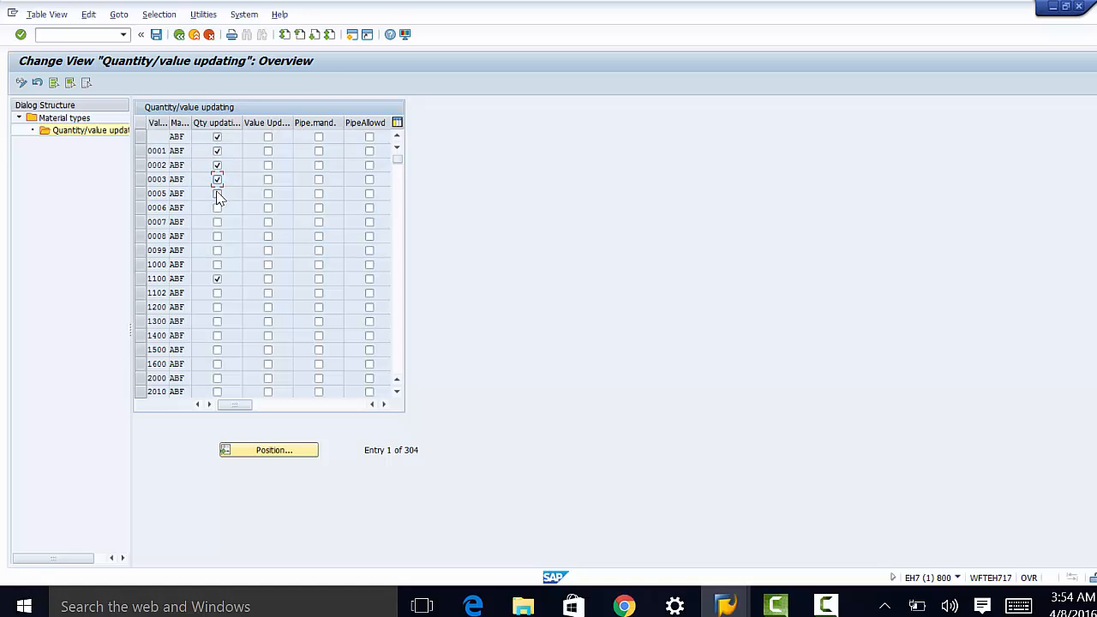